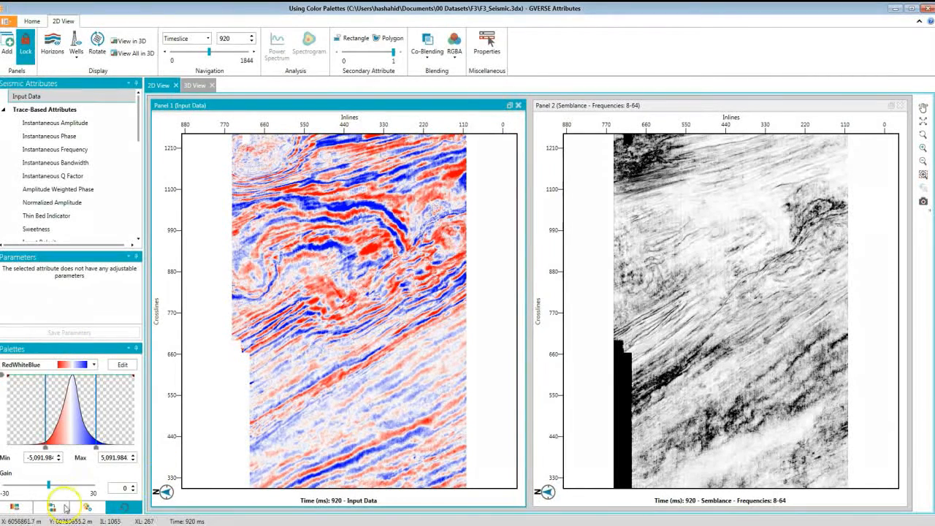
Step: Undock the Palettes panel, enlarge it, dock it on the opposite side of the 2D panels and widen it
{"action": "left_click_drag", "start_coordinate": [57, 356], "coordinate": [440, 141]}
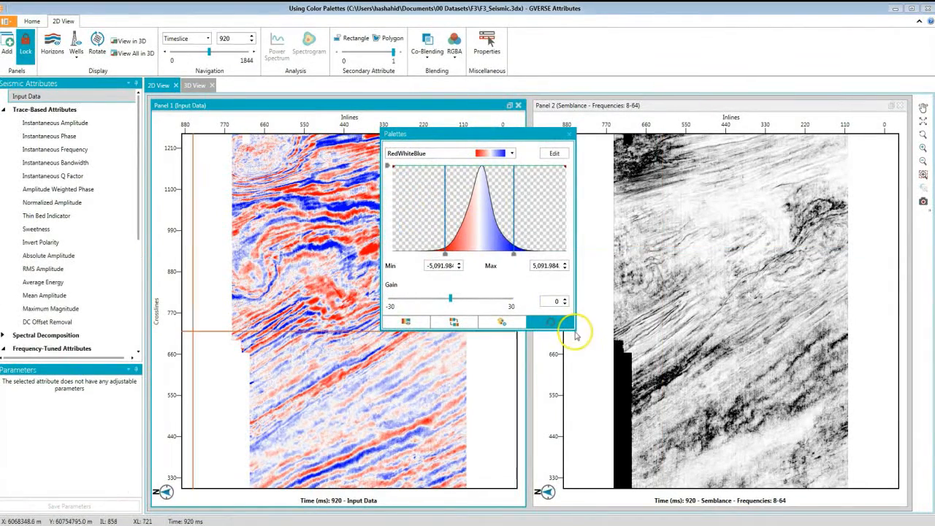
{"action": "left_click_drag", "start_coordinate": [575, 330], "coordinate": [663, 388]}
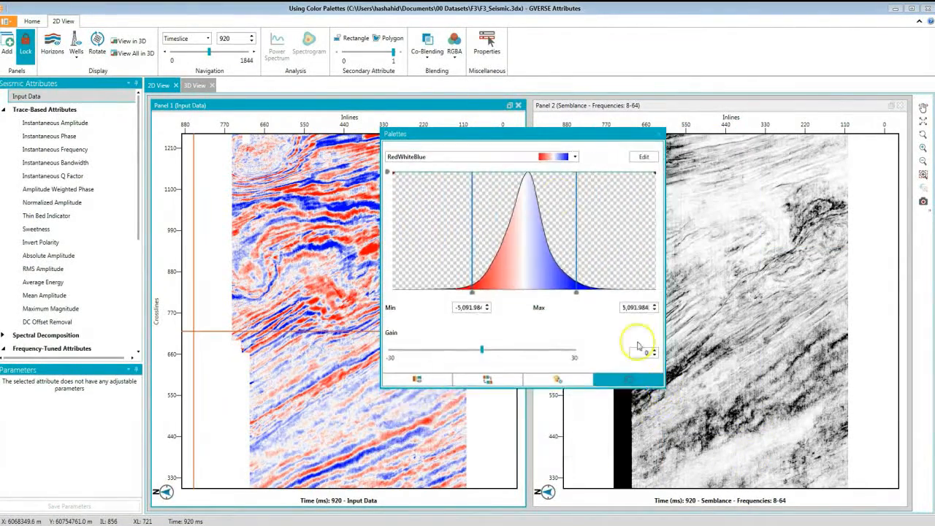
{"action": "left_click_drag", "start_coordinate": [550, 134], "coordinate": [925, 296]}
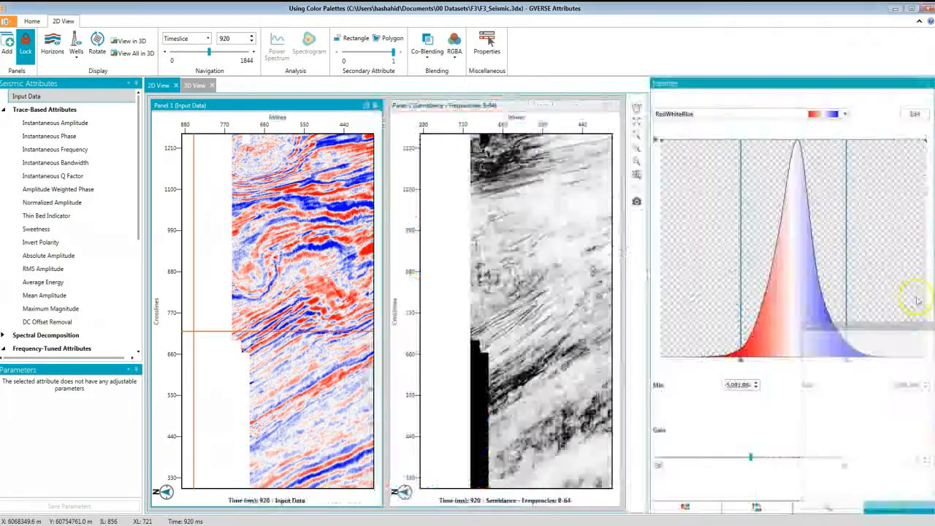
{"action": "left_click_drag", "start_coordinate": [649, 287], "coordinate": [597, 287]}
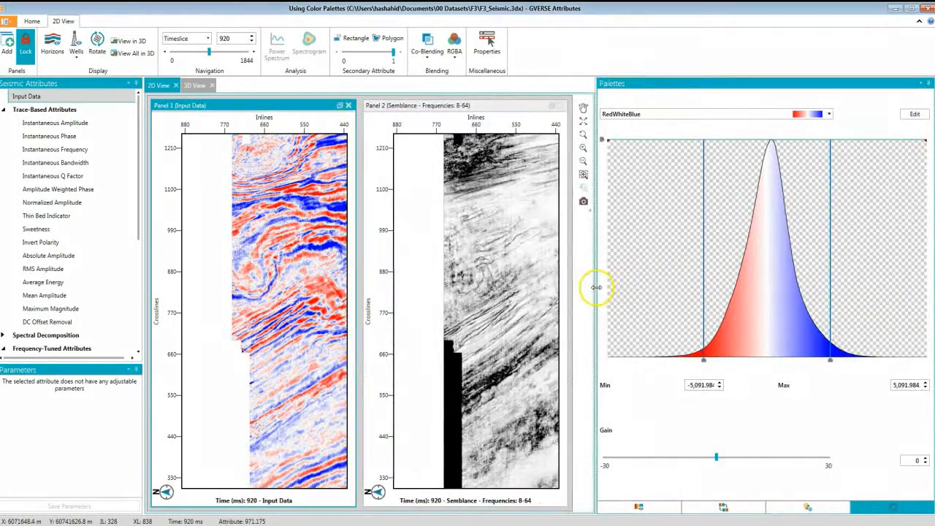
Step: Zoom the timeslice and compare the palette histograms of the Input Data and Semblance panels
{"action": "left_click", "coordinate": [583, 160]}
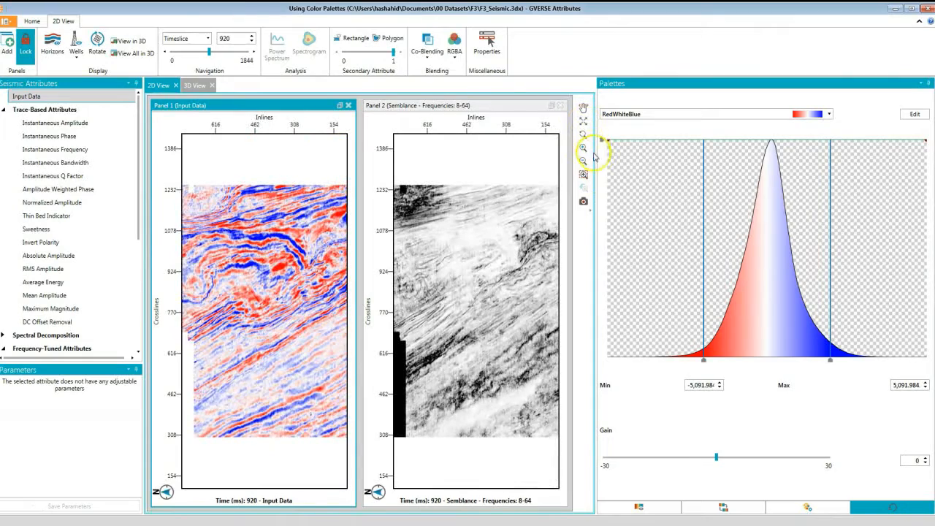
{"action": "scroll", "coordinate": [503, 291], "scroll_direction": "up", "scroll_amount": 3}
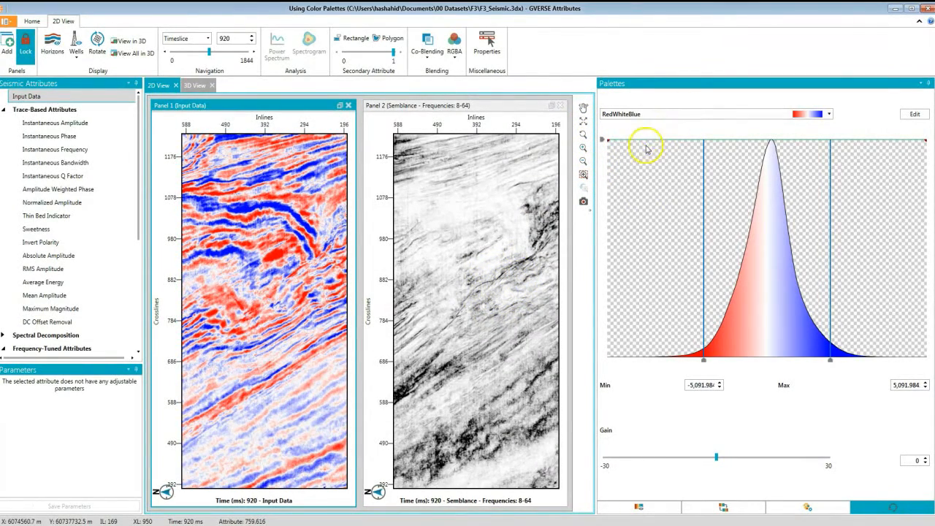
{"action": "left_click", "coordinate": [550, 210]}
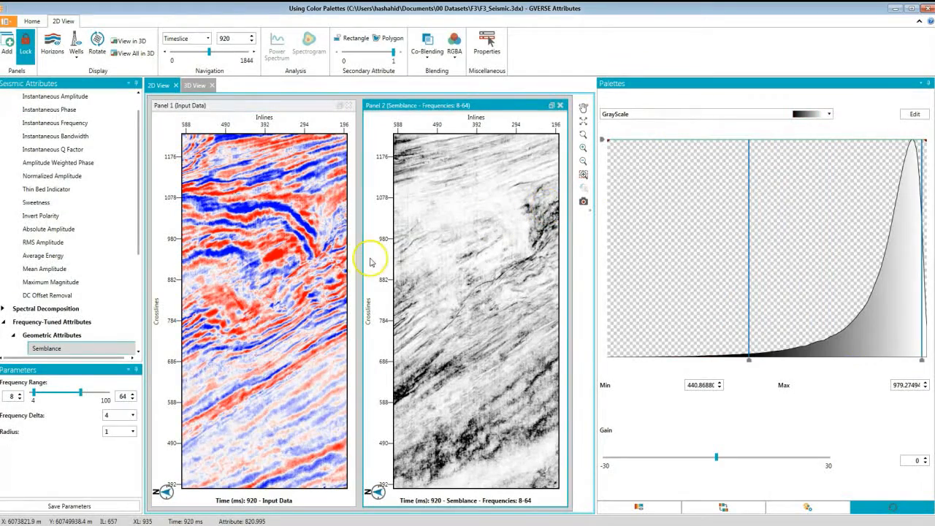
{"action": "left_click", "coordinate": [310, 266]}
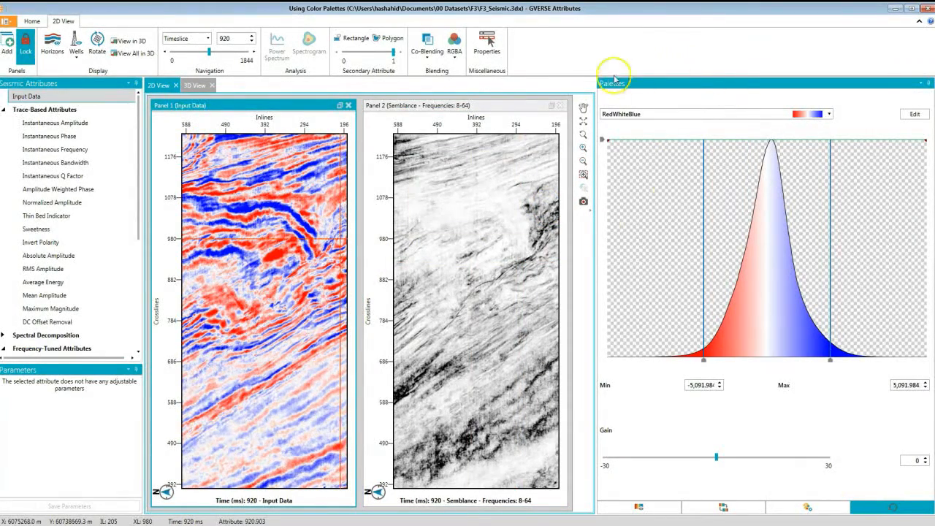
{"action": "left_click", "coordinate": [469, 191]}
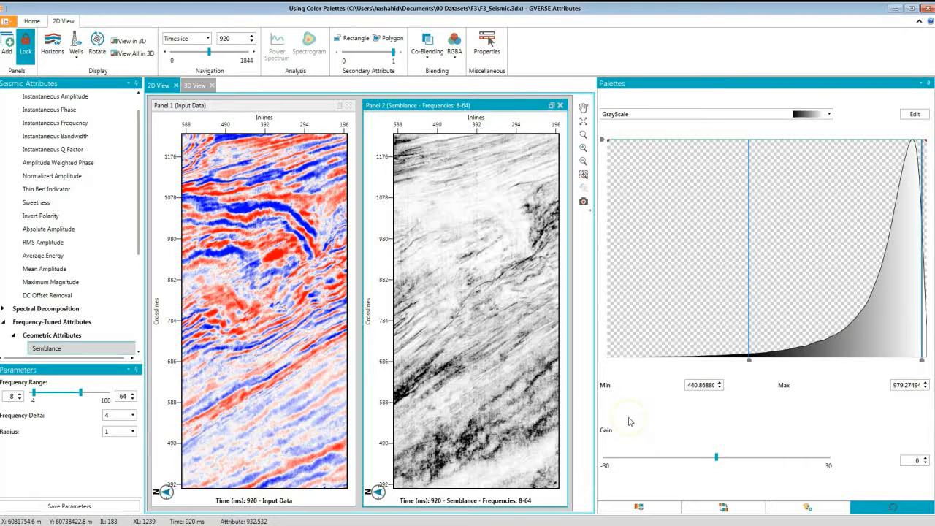
Step: Try a palette range of about -6,954 to 8,261 with GrayScale on the Input Data panel, and reset the palette
{"action": "left_click", "coordinate": [285, 326]}
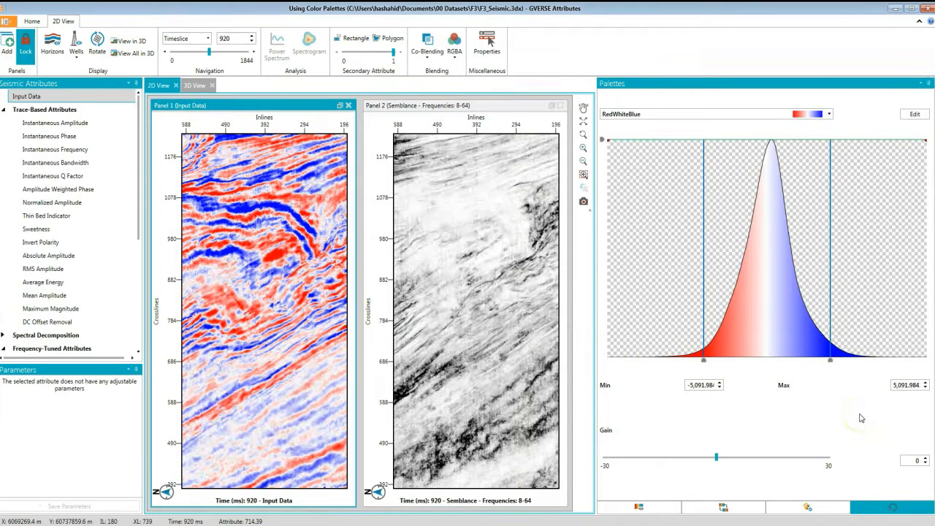
{"action": "left_click_drag", "start_coordinate": [831, 359], "coordinate": [869, 360]}
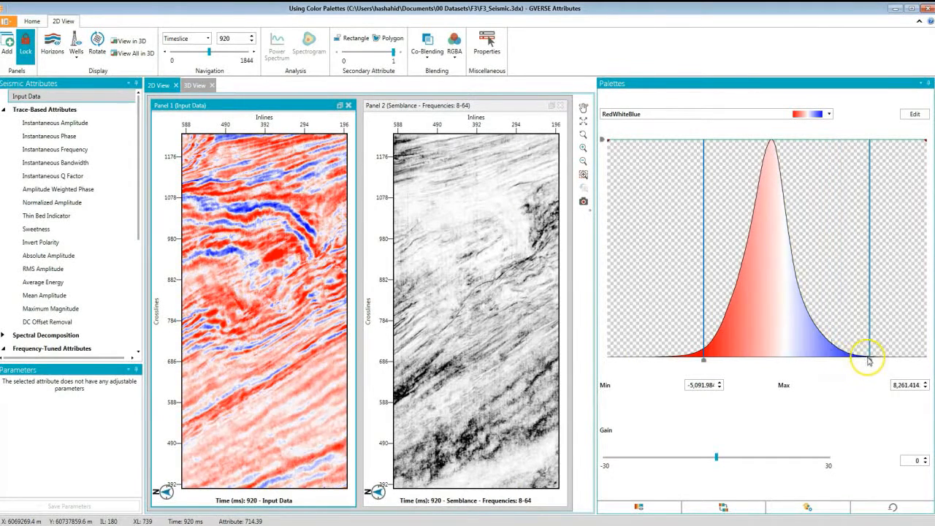
{"action": "left_click_drag", "start_coordinate": [705, 360], "coordinate": [681, 360]}
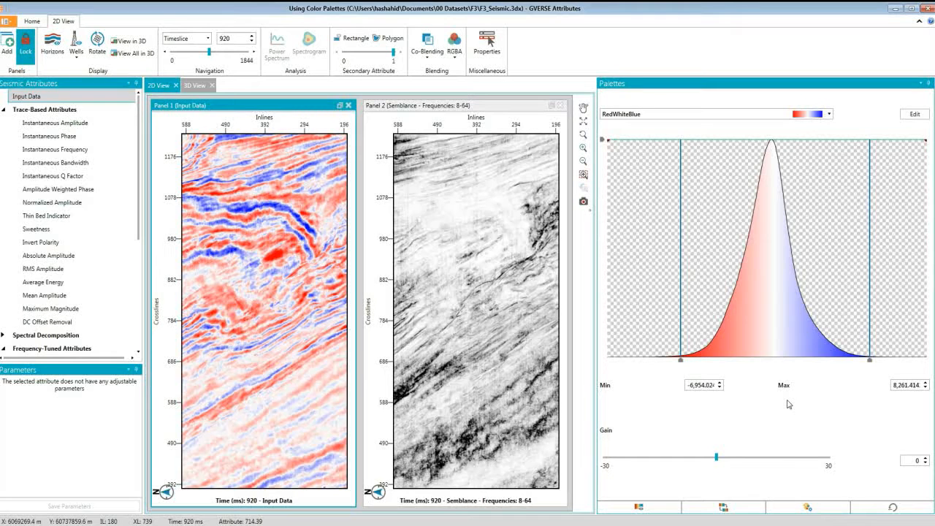
{"action": "left_click", "coordinate": [758, 115]}
{"action": "left_click", "coordinate": [758, 129]}
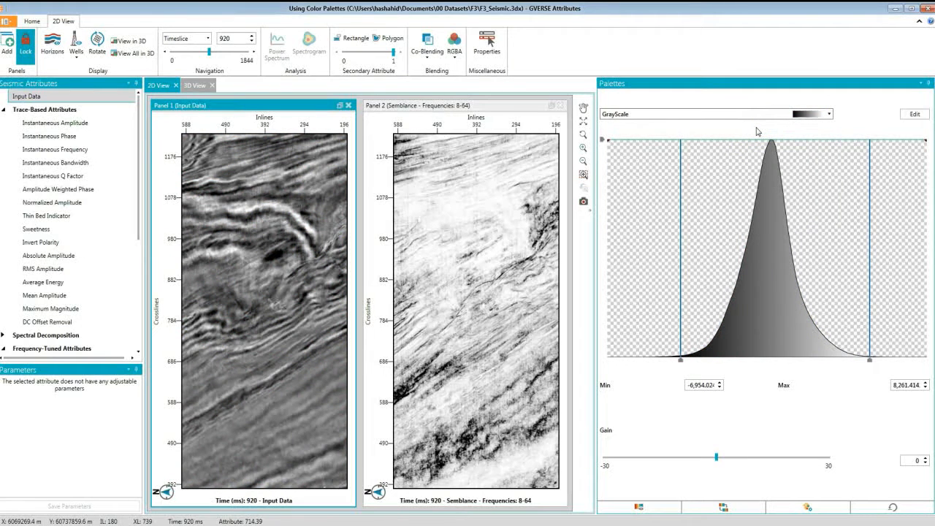
{"action": "left_click", "coordinate": [902, 507]}
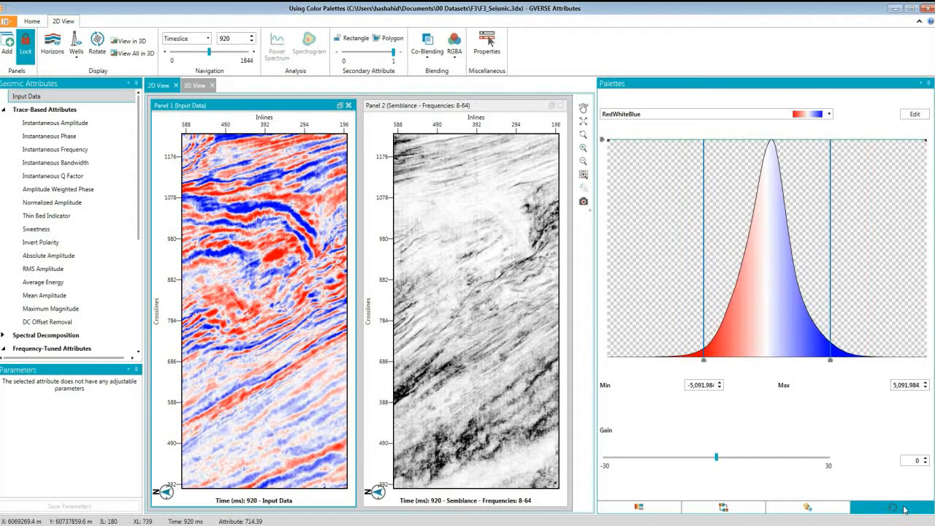
Step: In the default color map settings, assign REDWHYEL to the Instantaneous Amplitude trace-based attribute
{"action": "left_click", "coordinate": [833, 506]}
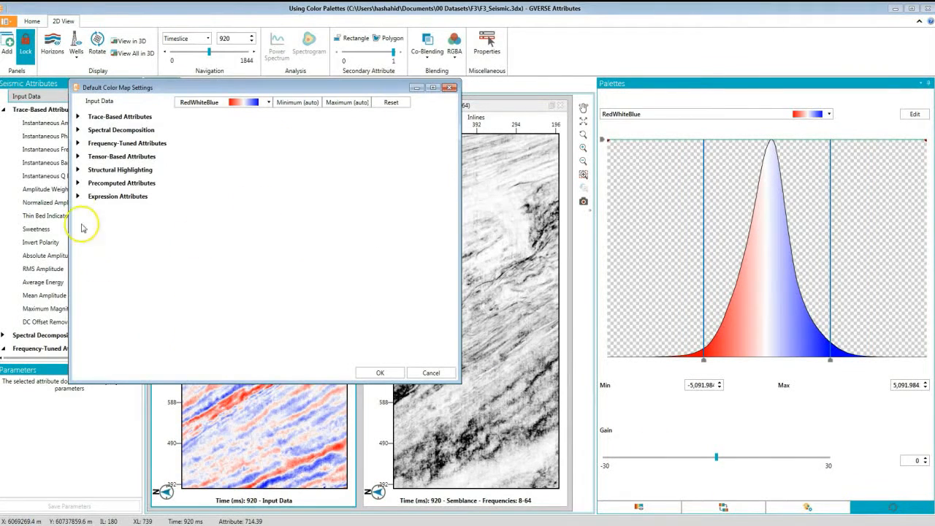
{"action": "left_click", "coordinate": [76, 119]}
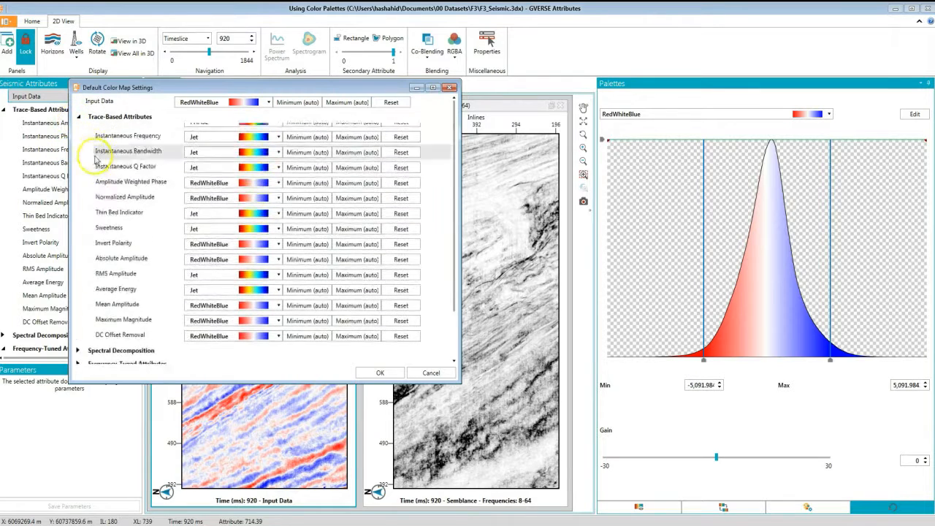
{"action": "left_click", "coordinate": [211, 131]}
{"action": "scroll", "coordinate": [219, 190], "scroll_direction": "down", "scroll_amount": 4}
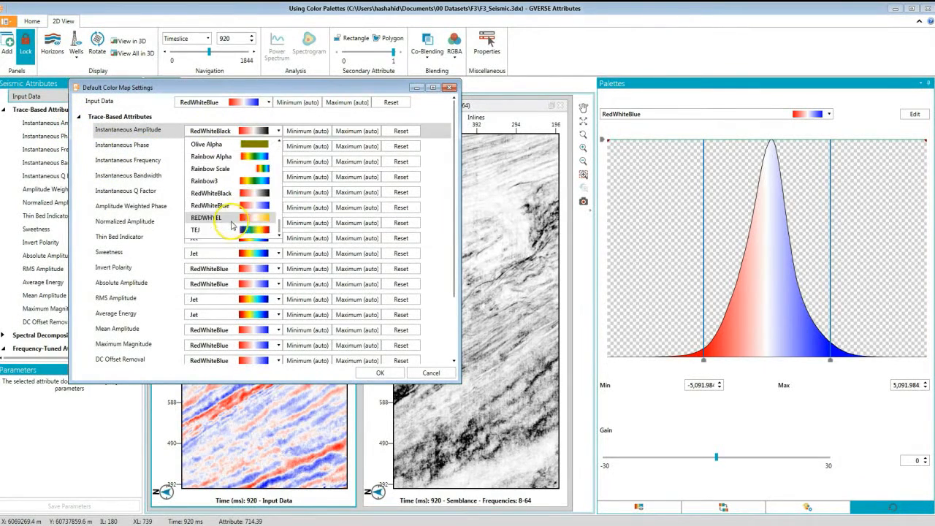
{"action": "left_click", "coordinate": [242, 223]}
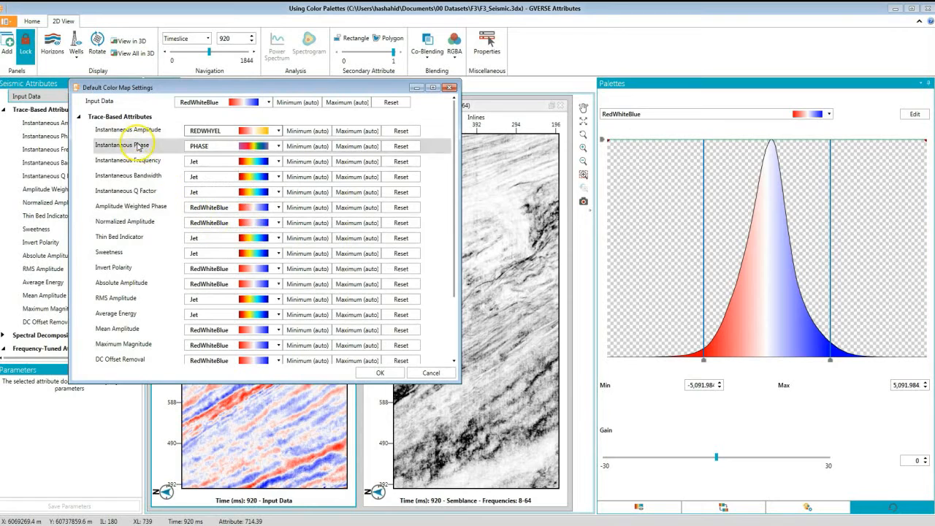
Step: Review the default color maps of the Precomputed and Expression attributes, and accept the color map settings
{"action": "left_click", "coordinate": [79, 117]}
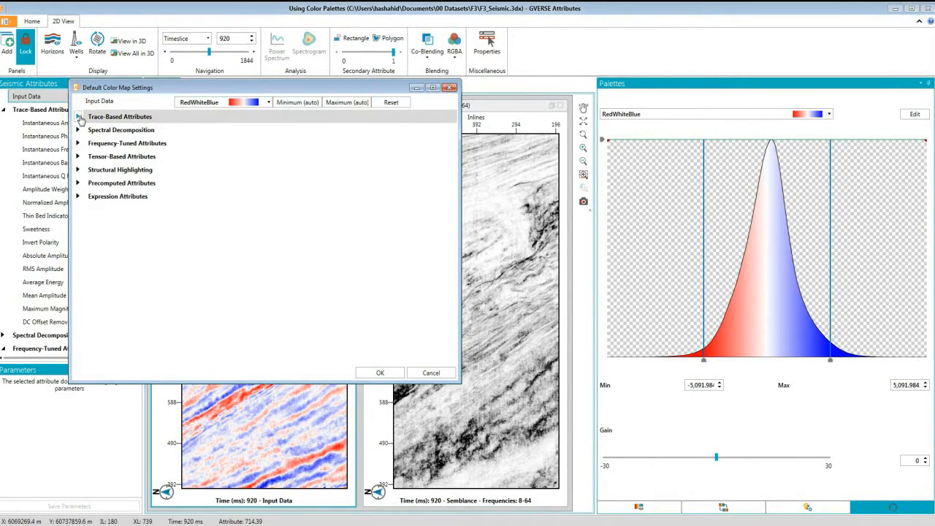
{"action": "left_click", "coordinate": [77, 183]}
{"action": "left_click", "coordinate": [77, 212]}
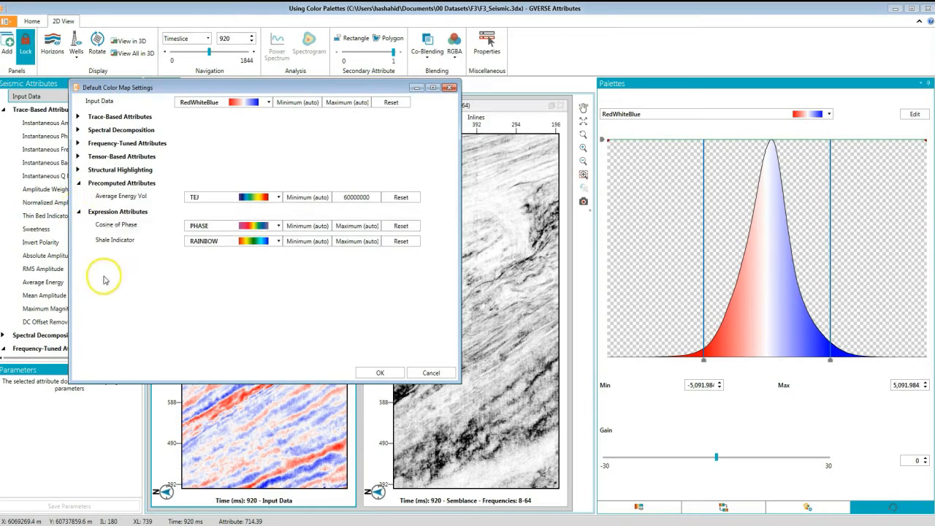
{"action": "left_click", "coordinate": [378, 374]}
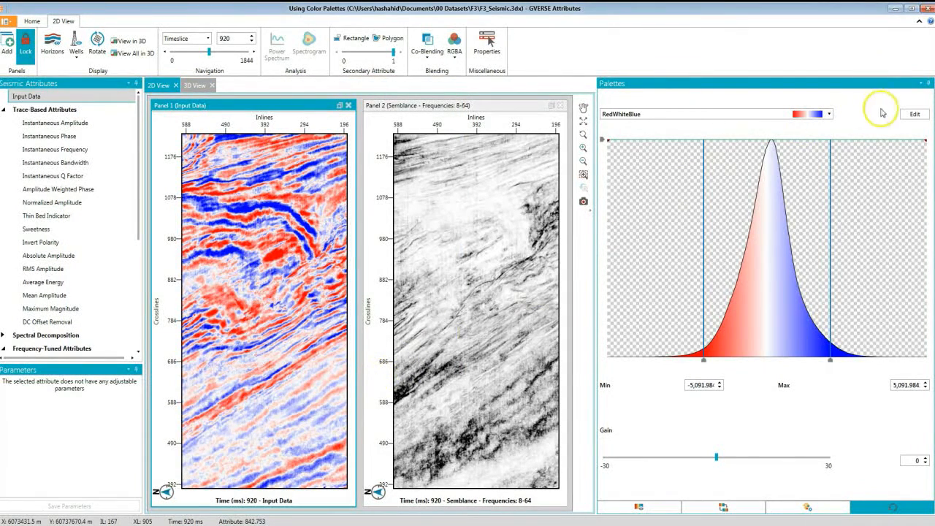
Step: Edit the RedWhiteBlue palette, adding a red color stop near its low end and recoloring the lowest stop orange
{"action": "left_click", "coordinate": [913, 115]}
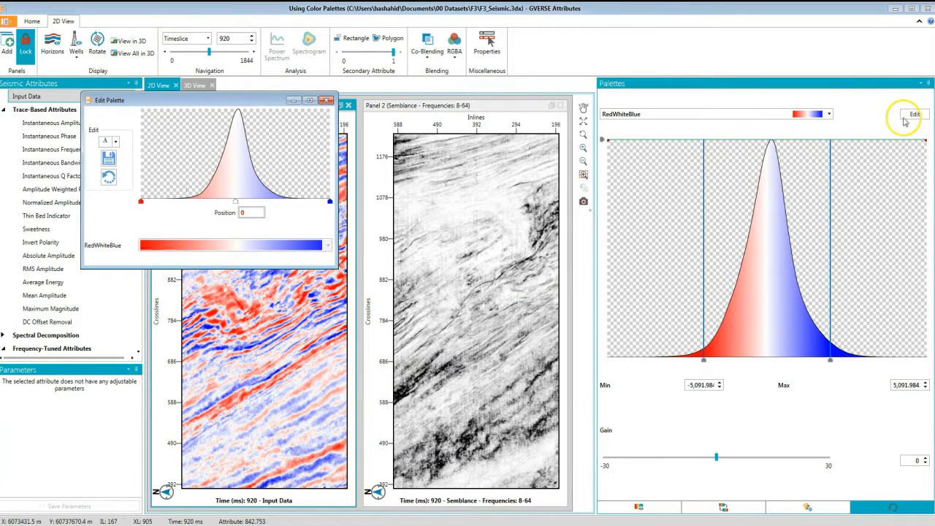
{"action": "left_click", "coordinate": [141, 202]}
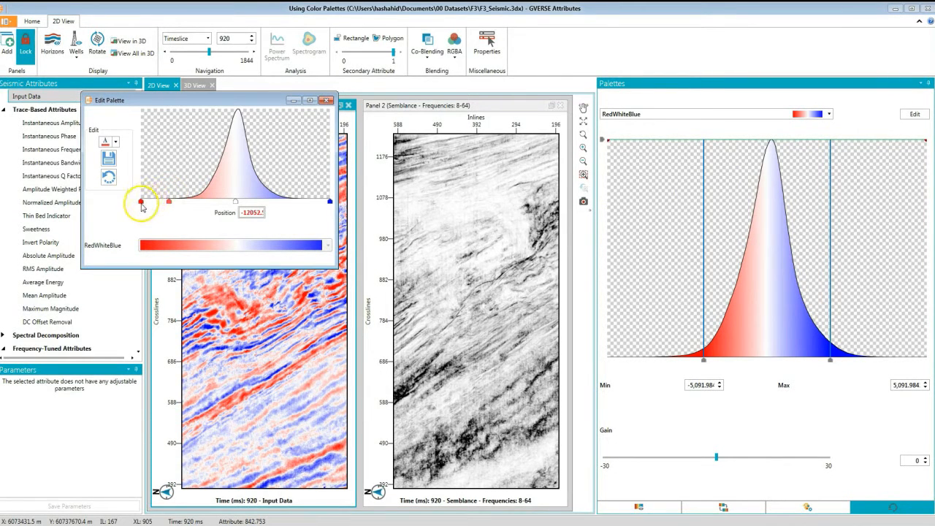
{"action": "left_click", "coordinate": [115, 142]}
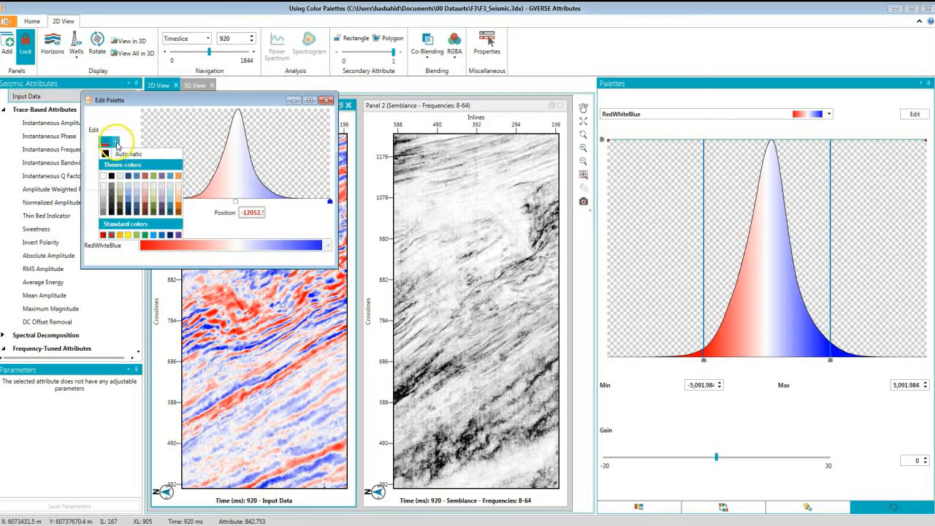
{"action": "left_click", "coordinate": [127, 235]}
Step: Add a blue color stop near the palette's high end and recolor the highest stop dark purple
{"action": "left_click", "coordinate": [330, 202]}
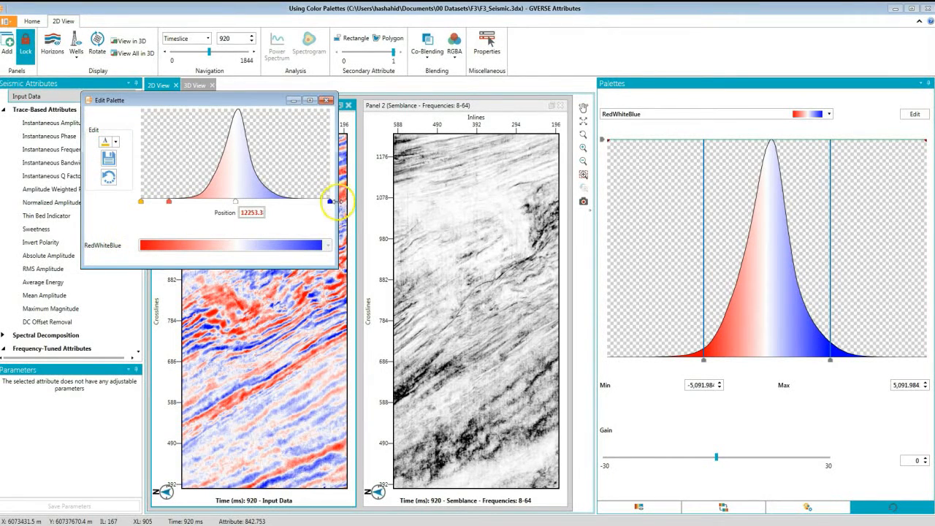
{"action": "mouse_move", "coordinate": [319, 204]}
{"action": "left_mouse_down"}
{"action": "mouse_move", "coordinate": [294, 205]}
{"action": "mouse_move", "coordinate": [329, 202]}
{"action": "left_mouse_up"}
{"action": "left_click", "coordinate": [316, 201]}
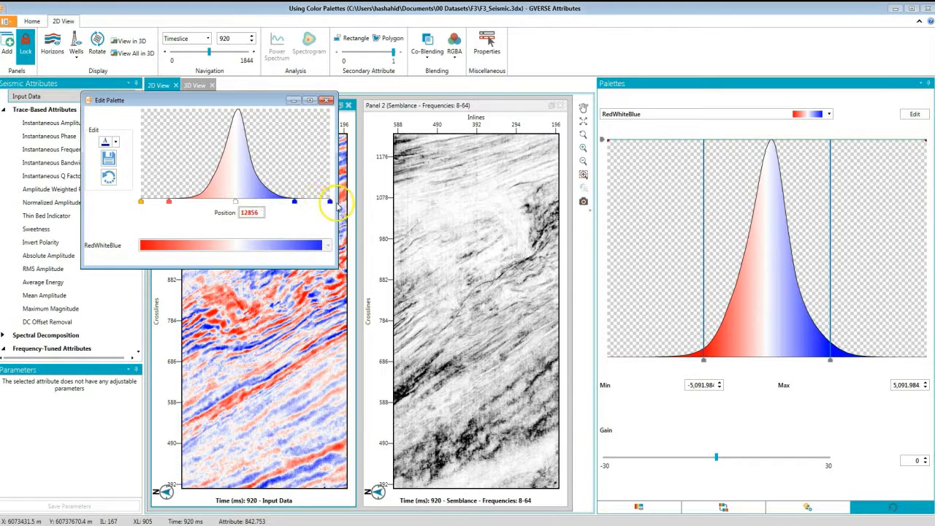
{"action": "left_click", "coordinate": [115, 142]}
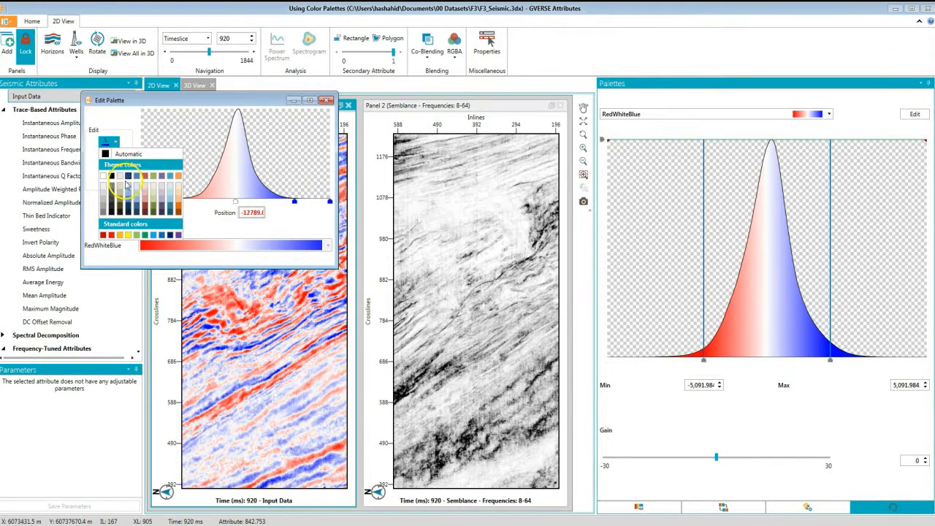
{"action": "left_click", "coordinate": [157, 209]}
Step: Save the edited palette as HILIGHTS in the Palettes folder and close the palette editor
{"action": "left_click", "coordinate": [109, 159]}
{"action": "type", "text": "WEBINAR"}
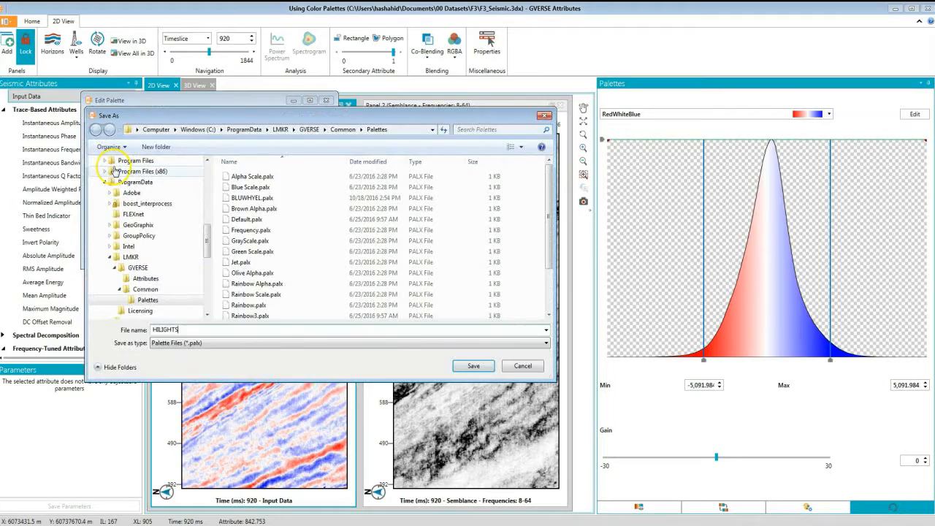
{"action": "key", "text": "Return"}
{"action": "left_click", "coordinate": [325, 100]}
{"action": "left_click", "coordinate": [574, 307]}
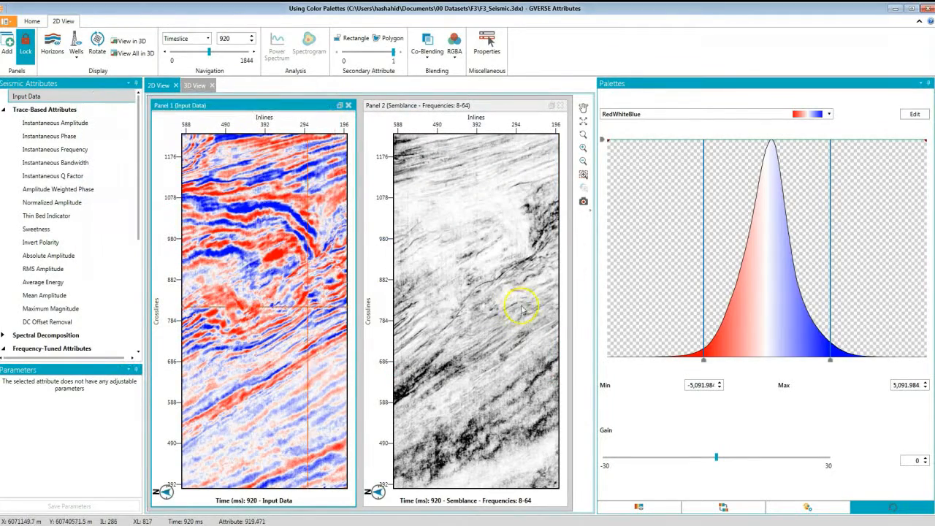
Step: Apply the HILIGHTS palette to the Input Data panel and lower its overall opacity to a little over half
{"action": "left_click", "coordinate": [664, 113]}
{"action": "scroll", "coordinate": [664, 205], "scroll_direction": "down", "scroll_amount": 3}
{"action": "left_click", "coordinate": [658, 213]}
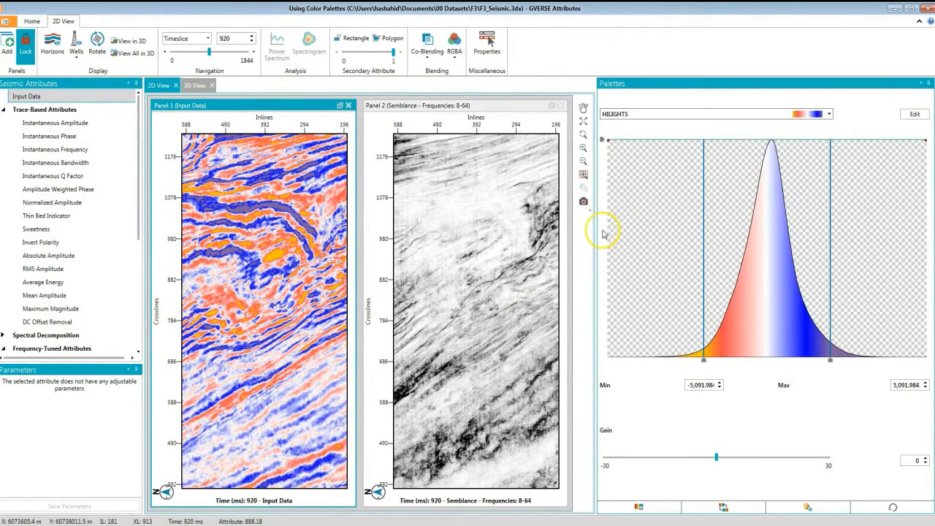
{"action": "left_click_drag", "start_coordinate": [602, 141], "coordinate": [607, 226]}
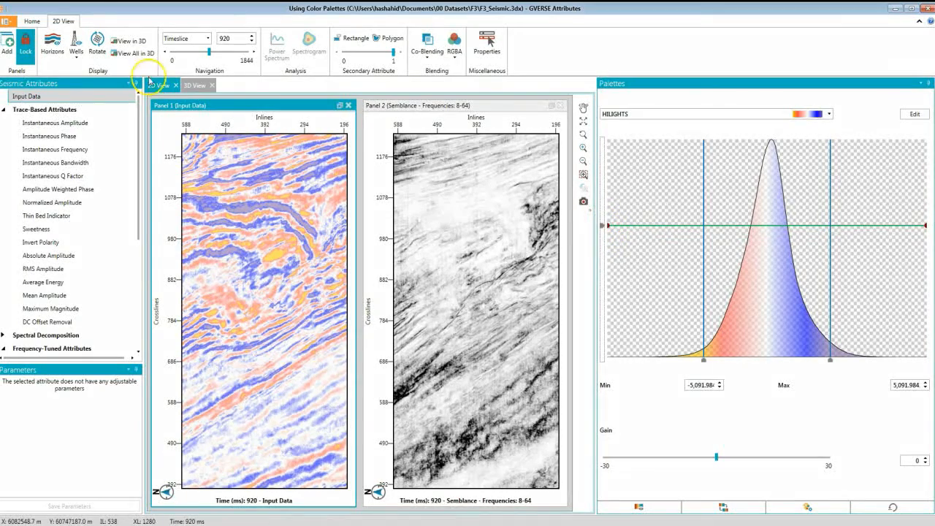
Step: Restore the default window layout and switch to the 3D view
{"action": "left_click", "coordinate": [41, 21]}
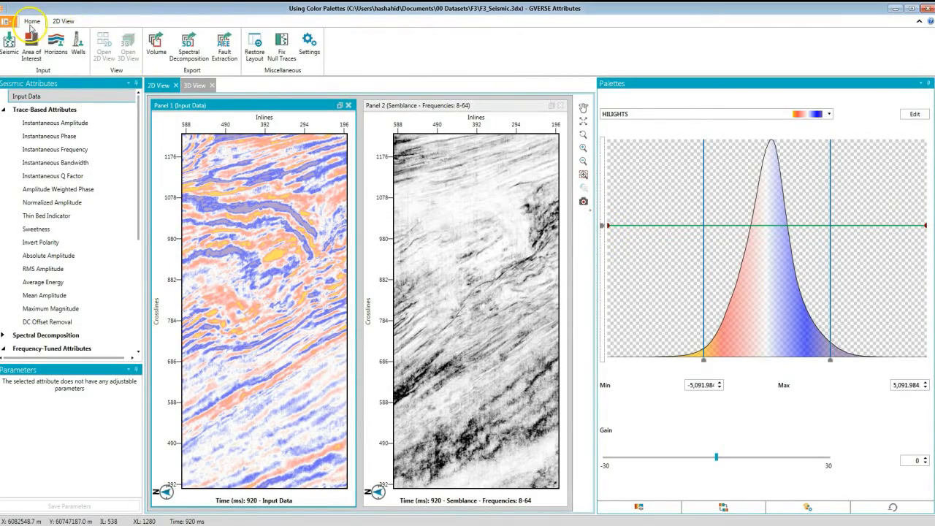
{"action": "left_click", "coordinate": [256, 42]}
{"action": "left_click", "coordinate": [195, 86]}
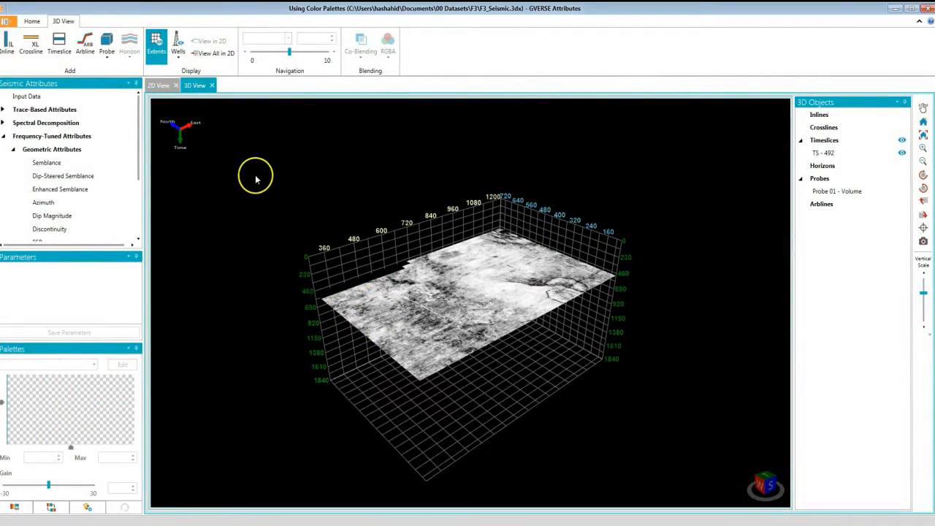
Step: Add an Input Data crossline at 962 in the 3D view, intersecting the Semblance timeslice near the dark curved faults
{"action": "left_click", "coordinate": [428, 271]}
{"action": "scroll", "coordinate": [522, 300], "scroll_direction": "up", "scroll_amount": 3}
{"action": "left_click_drag", "start_coordinate": [522, 302], "coordinate": [378, 232]}
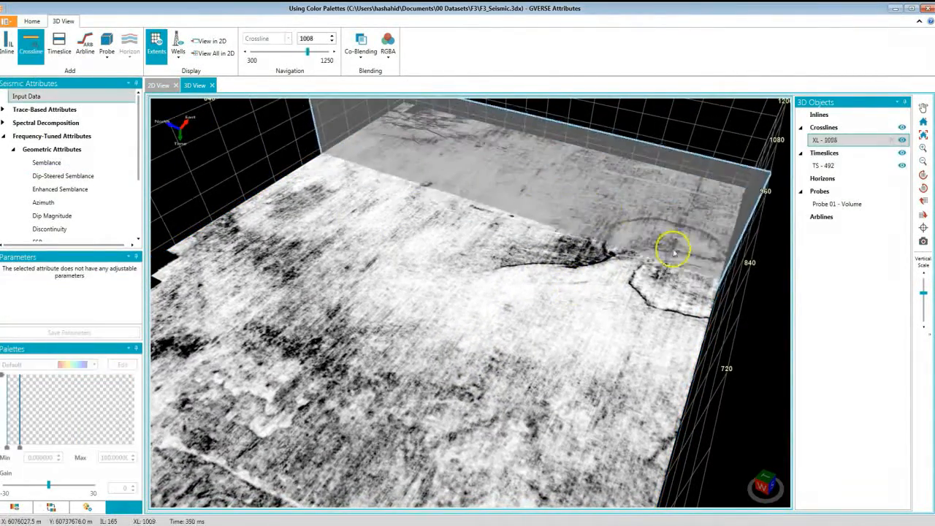
{"action": "left_click", "coordinate": [658, 282]}
{"action": "mouse_move", "coordinate": [589, 306]}
{"action": "left_mouse_down"}
{"action": "mouse_move", "coordinate": [585, 266]}
{"action": "mouse_move", "coordinate": [599, 297]}
{"action": "mouse_move", "coordinate": [585, 312]}
{"action": "left_mouse_up"}
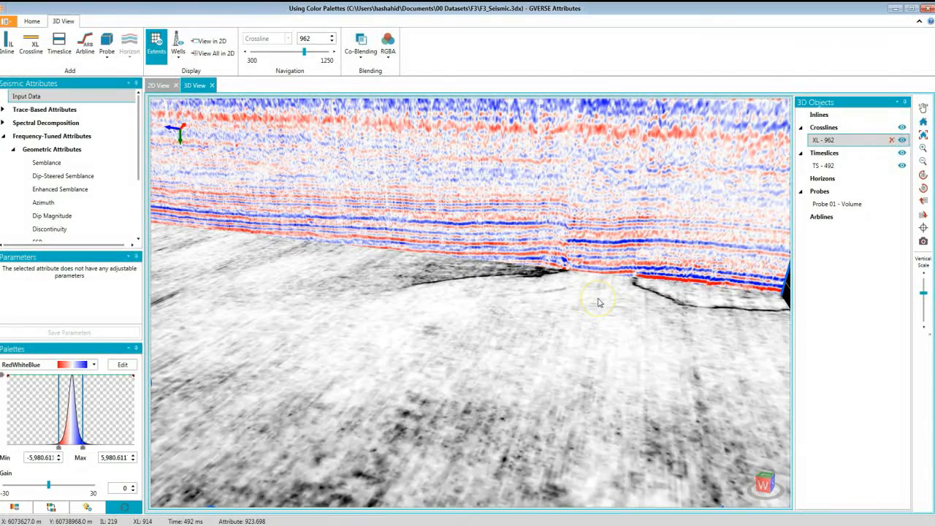
Step: Move the Input Data crossline to 1045, across the dark curved faults on the Semblance timeslice
{"action": "left_click_drag", "start_coordinate": [597, 302], "coordinate": [611, 248]}
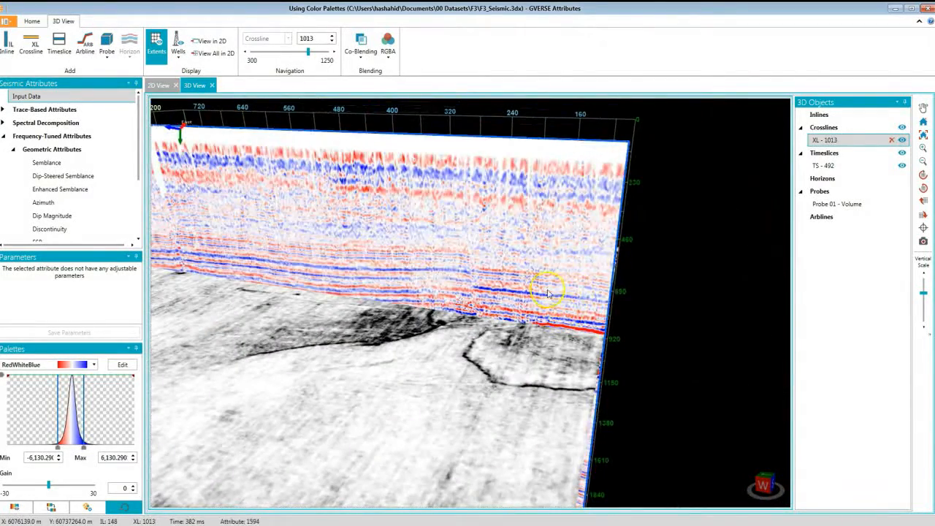
{"action": "left_click_drag", "start_coordinate": [548, 291], "coordinate": [493, 327]}
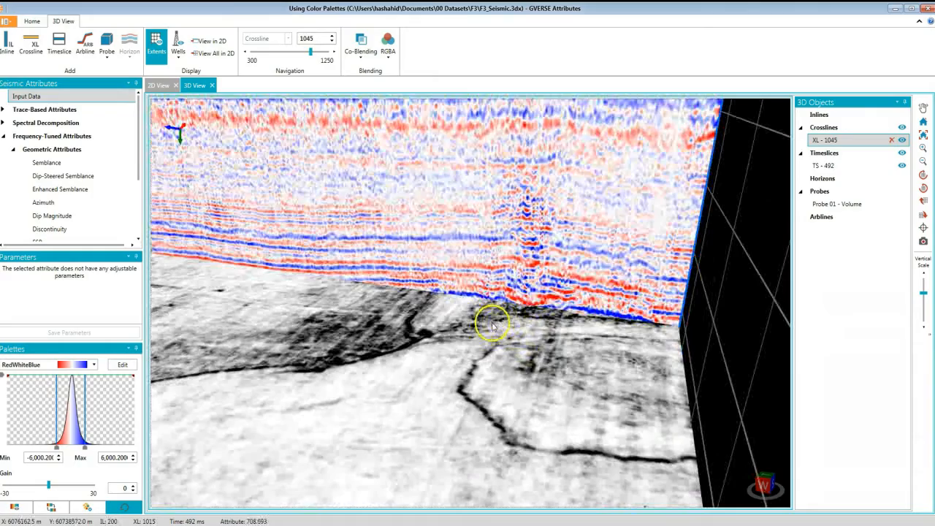
Step: Lower the Semblance timeslice's overall opacity to about 70% so the crossline shows through it
{"action": "left_click", "coordinate": [438, 393]}
{"action": "left_click_drag", "start_coordinate": [2, 378], "coordinate": [7, 395]}
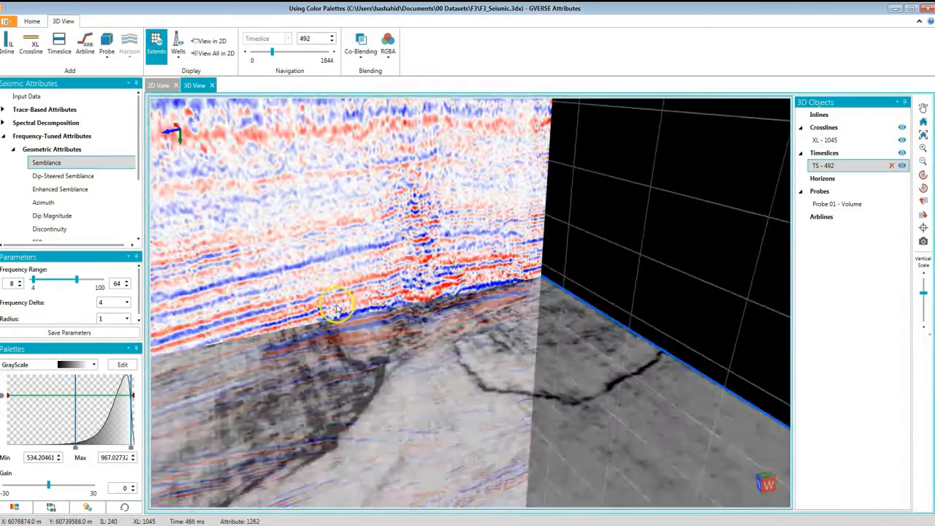
{"action": "left_click_drag", "start_coordinate": [337, 309], "coordinate": [336, 309]}
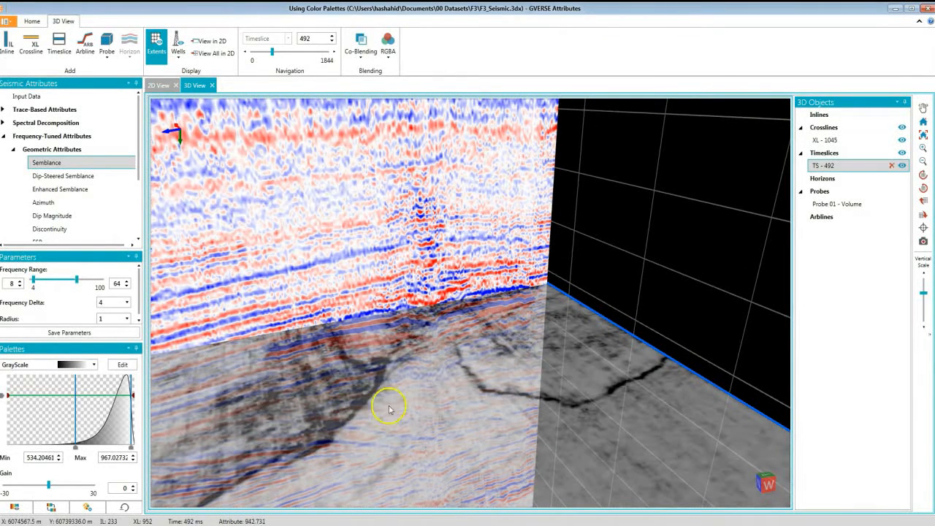
Step: Display the trace-based Instantaneous Amplitude attribute on crossline 1045
{"action": "left_click", "coordinate": [304, 262]}
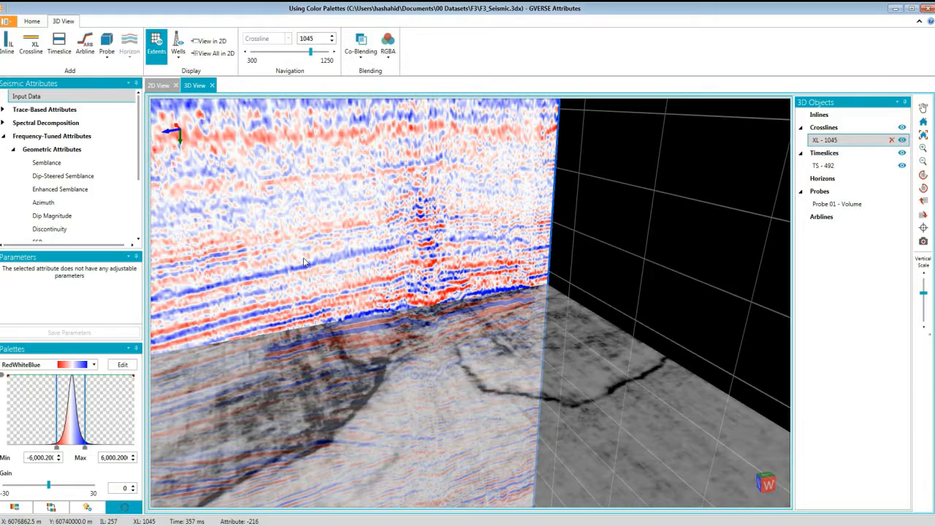
{"action": "left_click", "coordinate": [4, 110]}
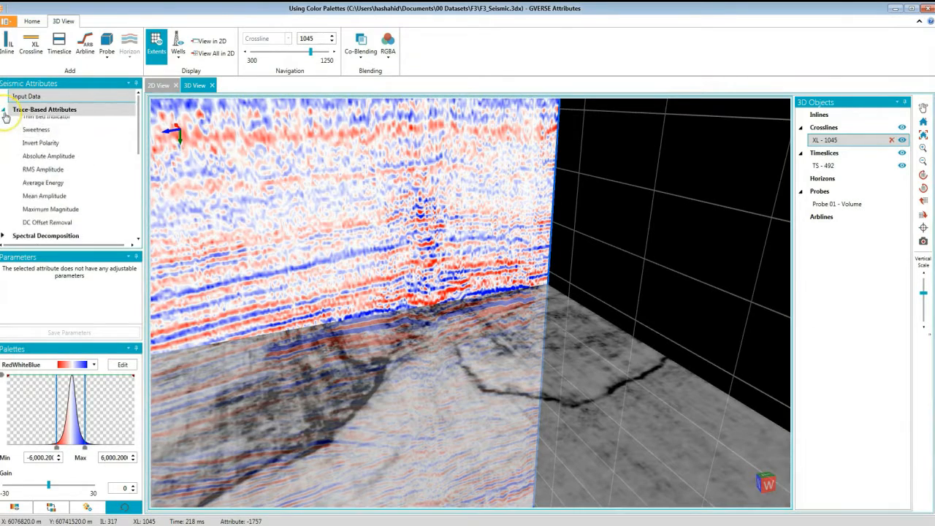
{"action": "left_click", "coordinate": [66, 123]}
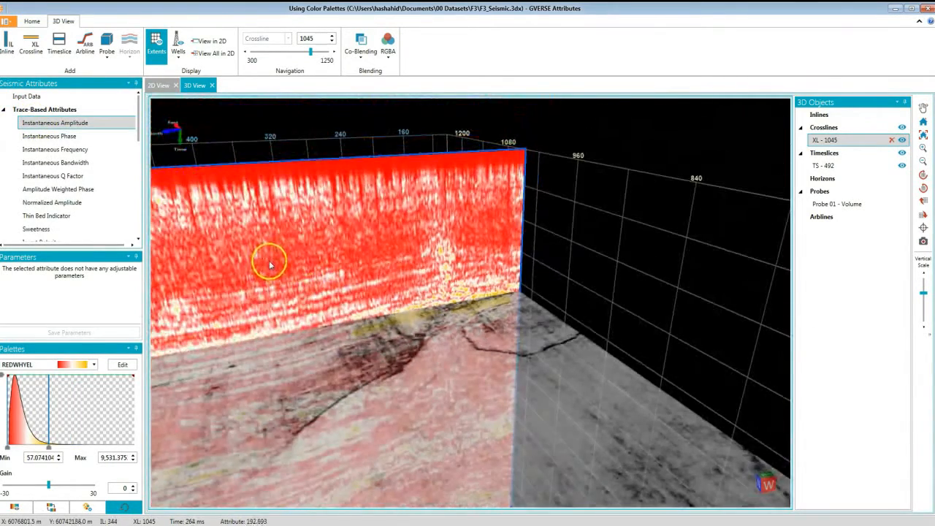
Step: Move the Semblance timeslice to 532 and reset its palette to full opacity
{"action": "mouse_move", "coordinate": [270, 265]}
{"action": "left_mouse_down"}
{"action": "mouse_move", "coordinate": [265, 253]}
{"action": "mouse_move", "coordinate": [275, 258]}
{"action": "left_mouse_up"}
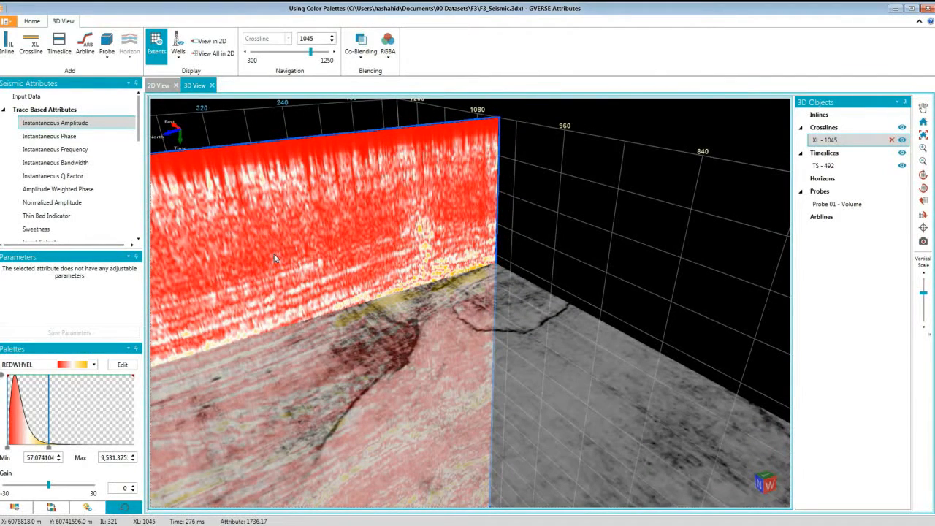
{"action": "left_click_drag", "start_coordinate": [361, 329], "coordinate": [440, 380]}
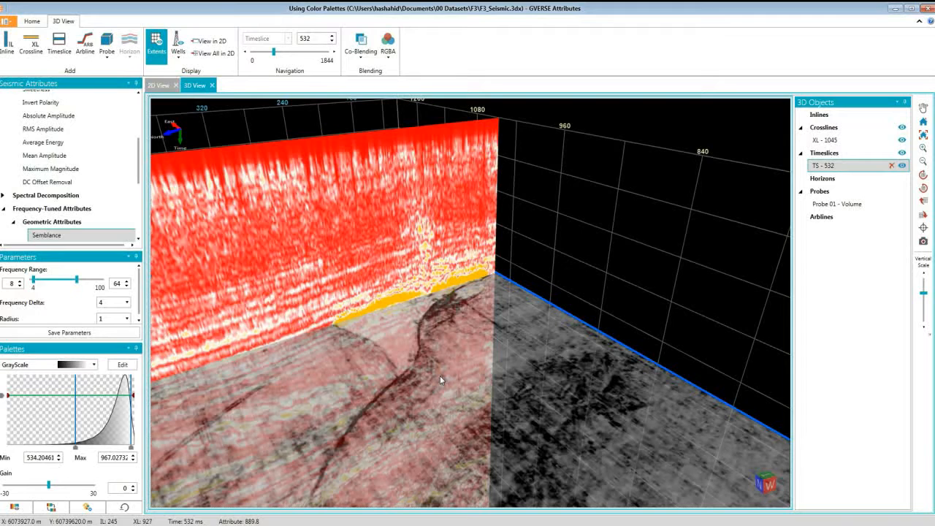
{"action": "left_click", "coordinate": [123, 506]}
Step: Shape the opacity curve of the Instantaneous Amplitude crossline so low amplitudes are transparent and opacity ramps up to full for the high ones
{"action": "left_click", "coordinate": [224, 271]}
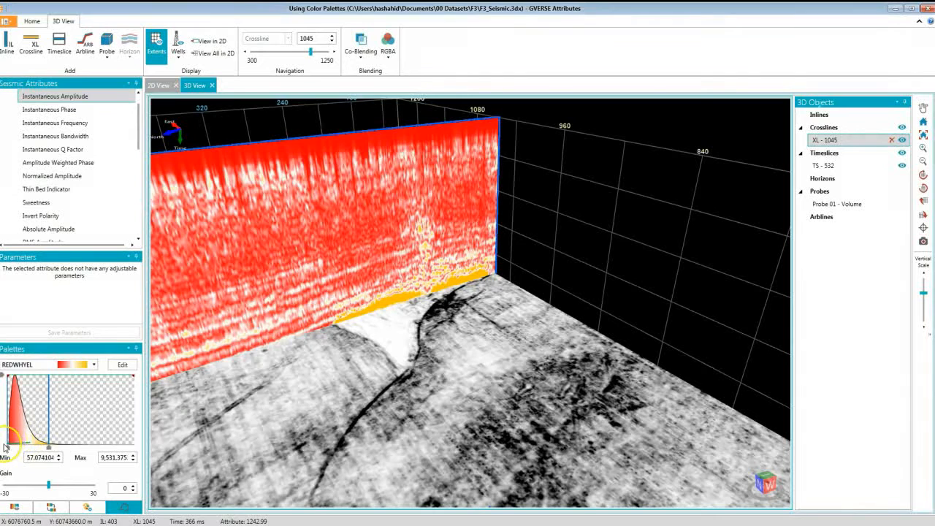
{"action": "left_click", "coordinate": [6, 447]}
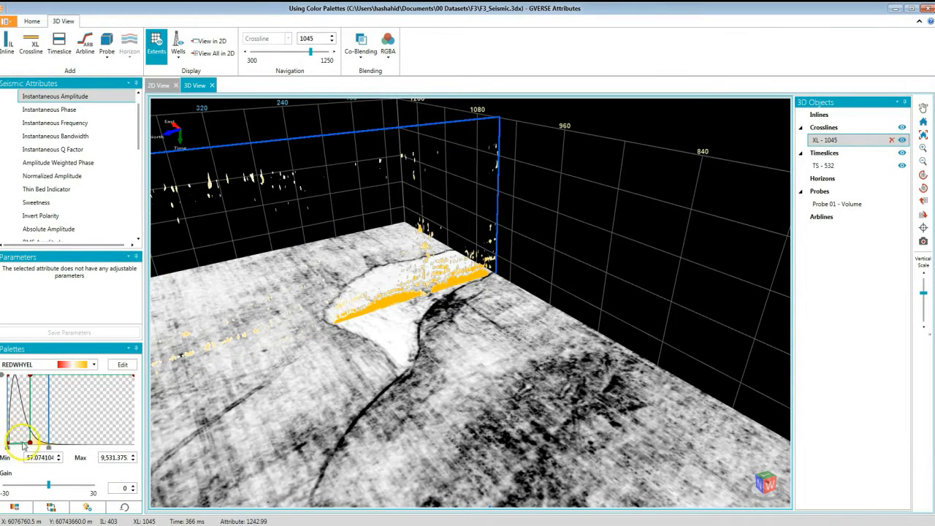
{"action": "left_click_drag", "start_coordinate": [29, 443], "coordinate": [21, 443]}
{"action": "scroll", "coordinate": [319, 339], "scroll_direction": "down", "scroll_amount": 3}
{"action": "left_click_drag", "start_coordinate": [319, 338], "coordinate": [570, 226]}
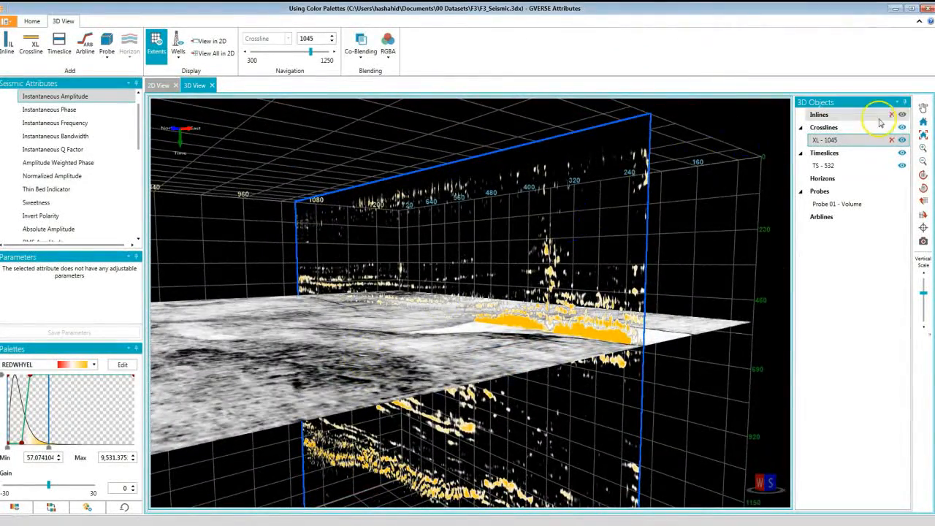
Step: Delete the crossline and the timeslice from the 3D view and make Probe 01 - Volume visible
{"action": "left_click", "coordinate": [924, 122]}
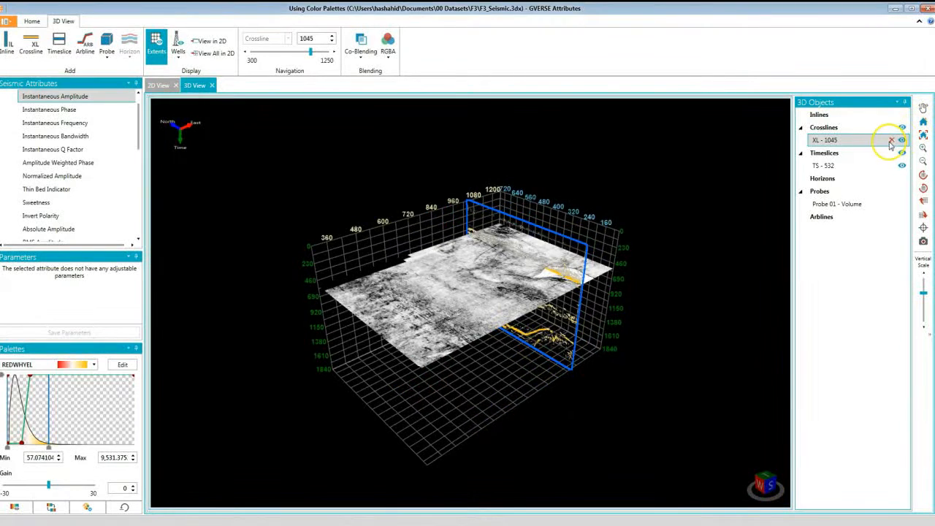
{"action": "left_click", "coordinate": [891, 141]}
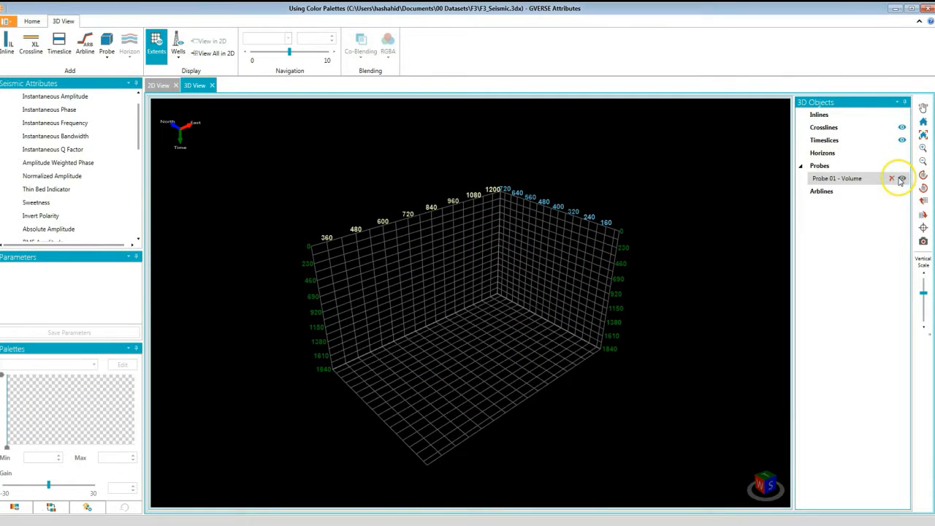
{"action": "left_click", "coordinate": [902, 179]}
Step: Shape the Average Energy Vol probe's opacity curve so low values are transparent and opacity rises steeply to about 80% for the higher ones
{"action": "scroll", "coordinate": [490, 313], "scroll_direction": "up", "scroll_amount": 5}
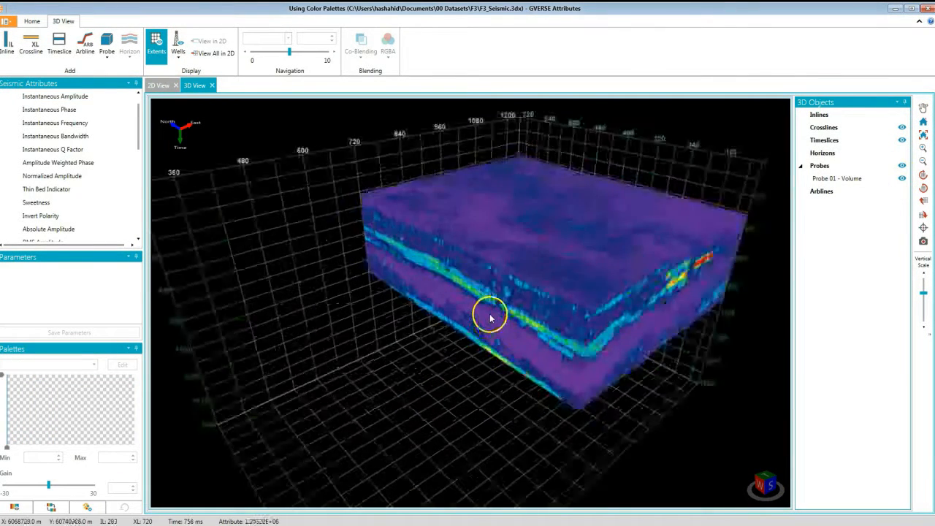
{"action": "left_click", "coordinate": [522, 305]}
{"action": "left_click_drag", "start_coordinate": [589, 319], "coordinate": [567, 310]}
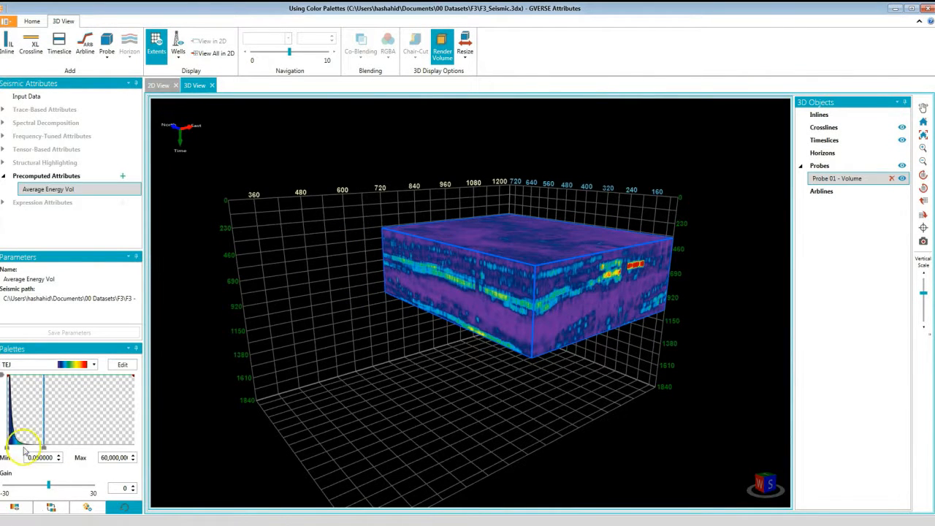
{"action": "left_click_drag", "start_coordinate": [18, 448], "coordinate": [8, 444]}
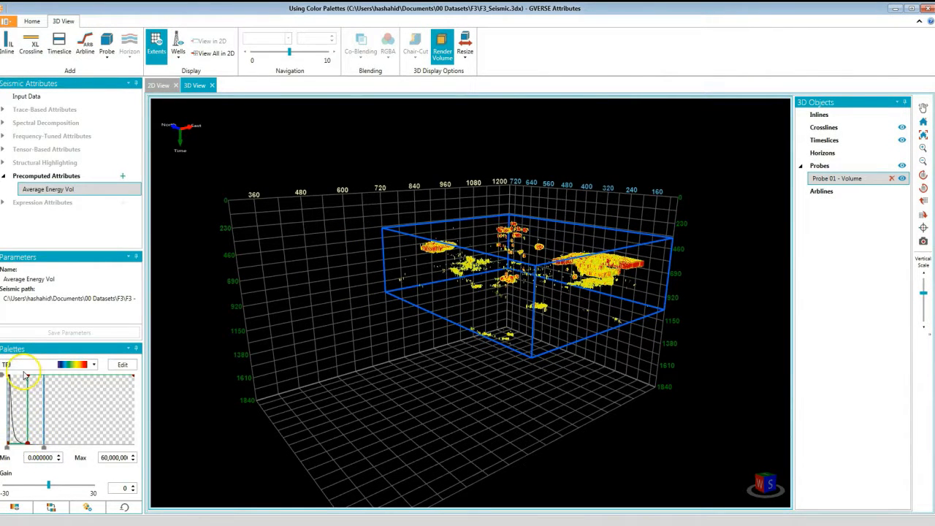
{"action": "mouse_move", "coordinate": [29, 376]}
{"action": "left_mouse_down"}
{"action": "mouse_move", "coordinate": [42, 393]}
{"action": "mouse_move", "coordinate": [33, 391]}
{"action": "left_mouse_up"}
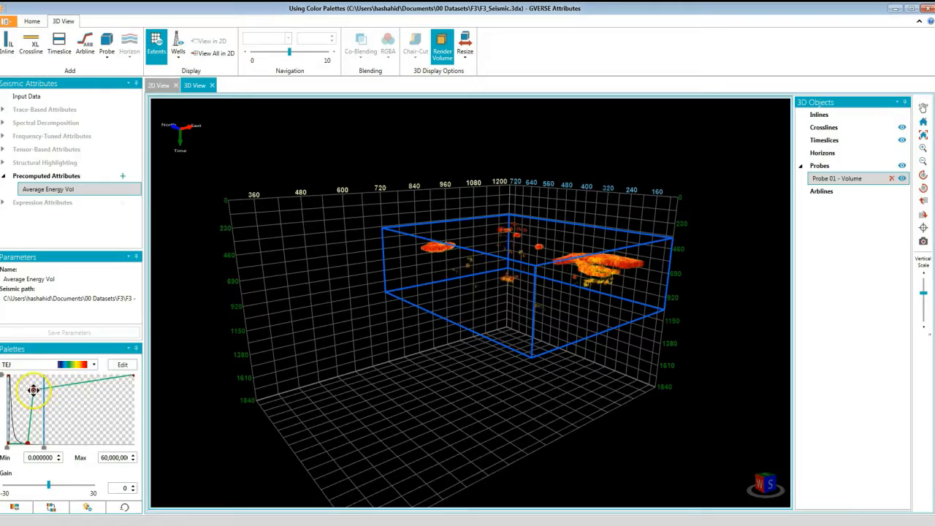
{"action": "scroll", "coordinate": [644, 290], "scroll_direction": "up", "scroll_amount": 5}
{"action": "middle_click_drag", "start_coordinate": [683, 259], "coordinate": [637, 281]}
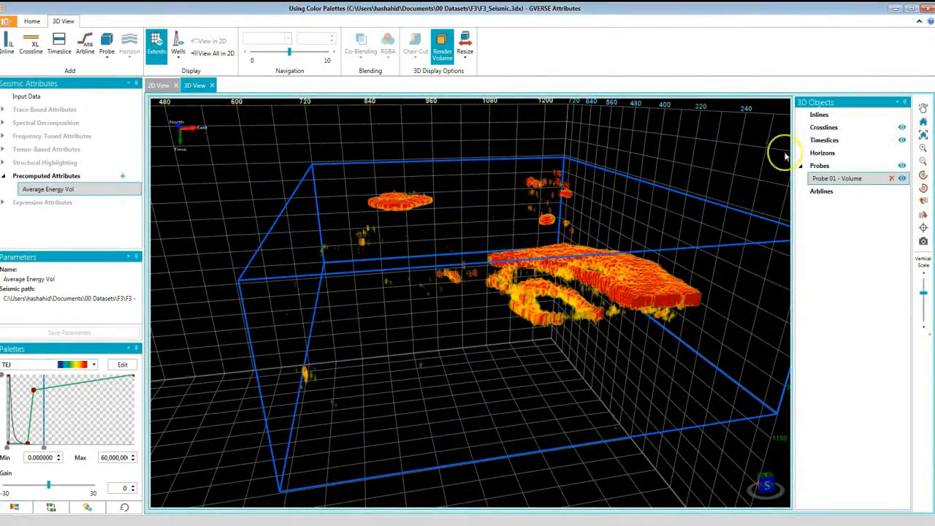
{"action": "left_click", "coordinate": [924, 122]}
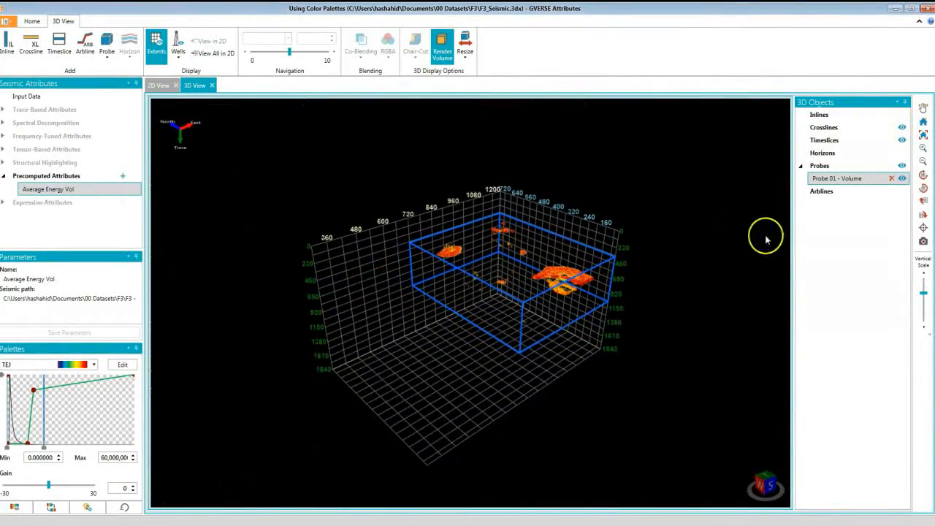